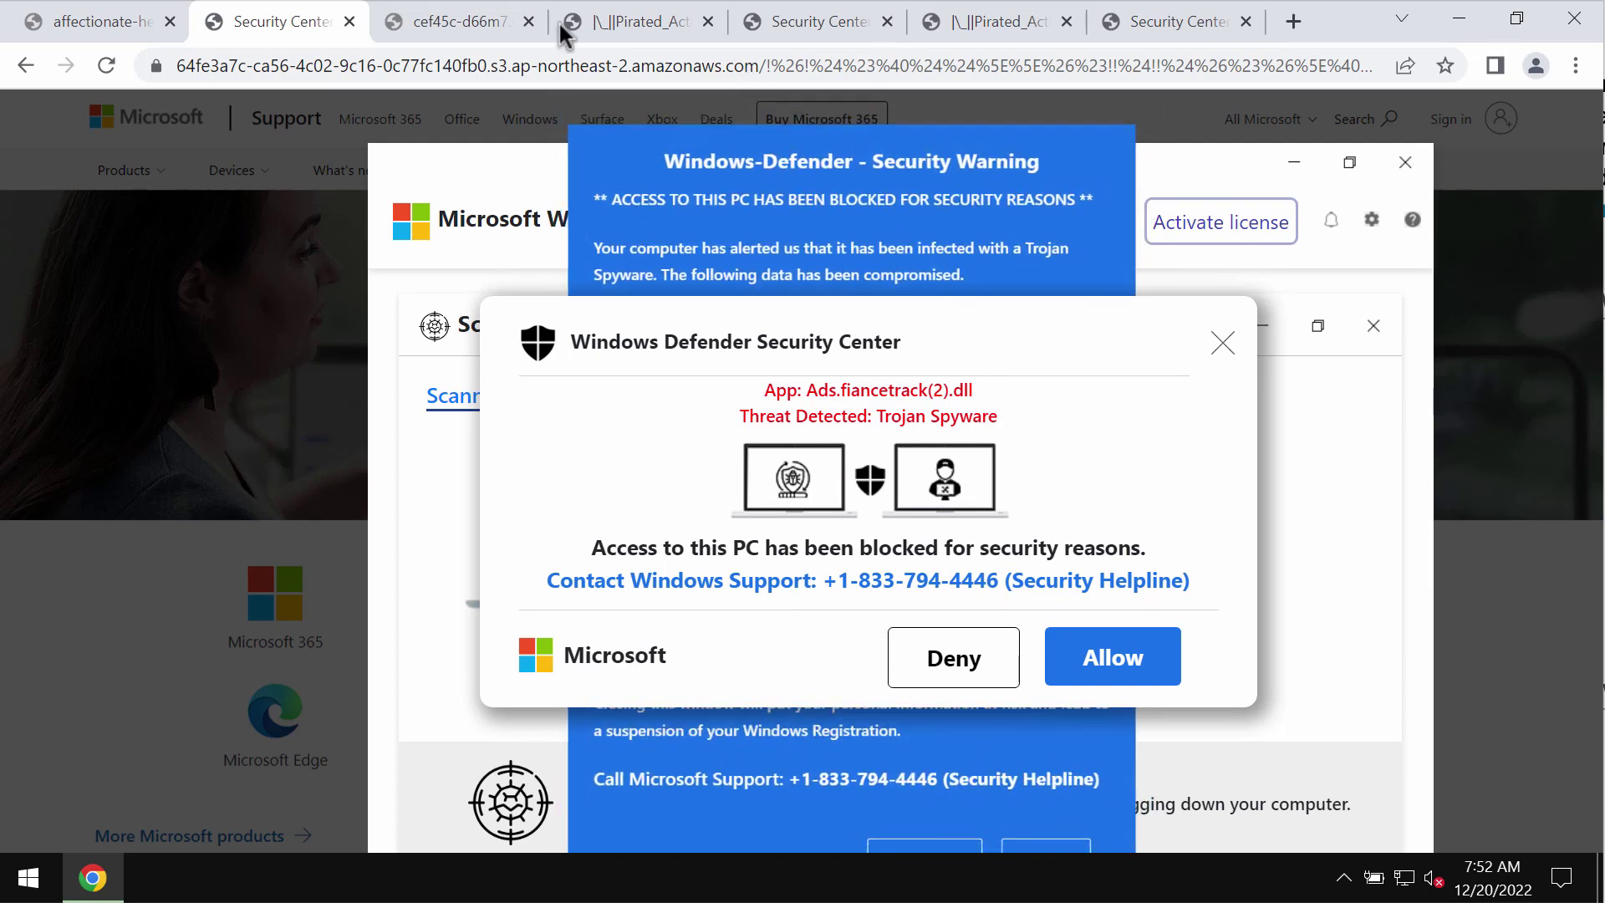
# Replace the fake Windows Defender page's address with combocleaner.com and load it.
pyautogui.click(619, 63)
pyautogui.moveTo(869, 66); pyautogui.dragTo(1531, 87)
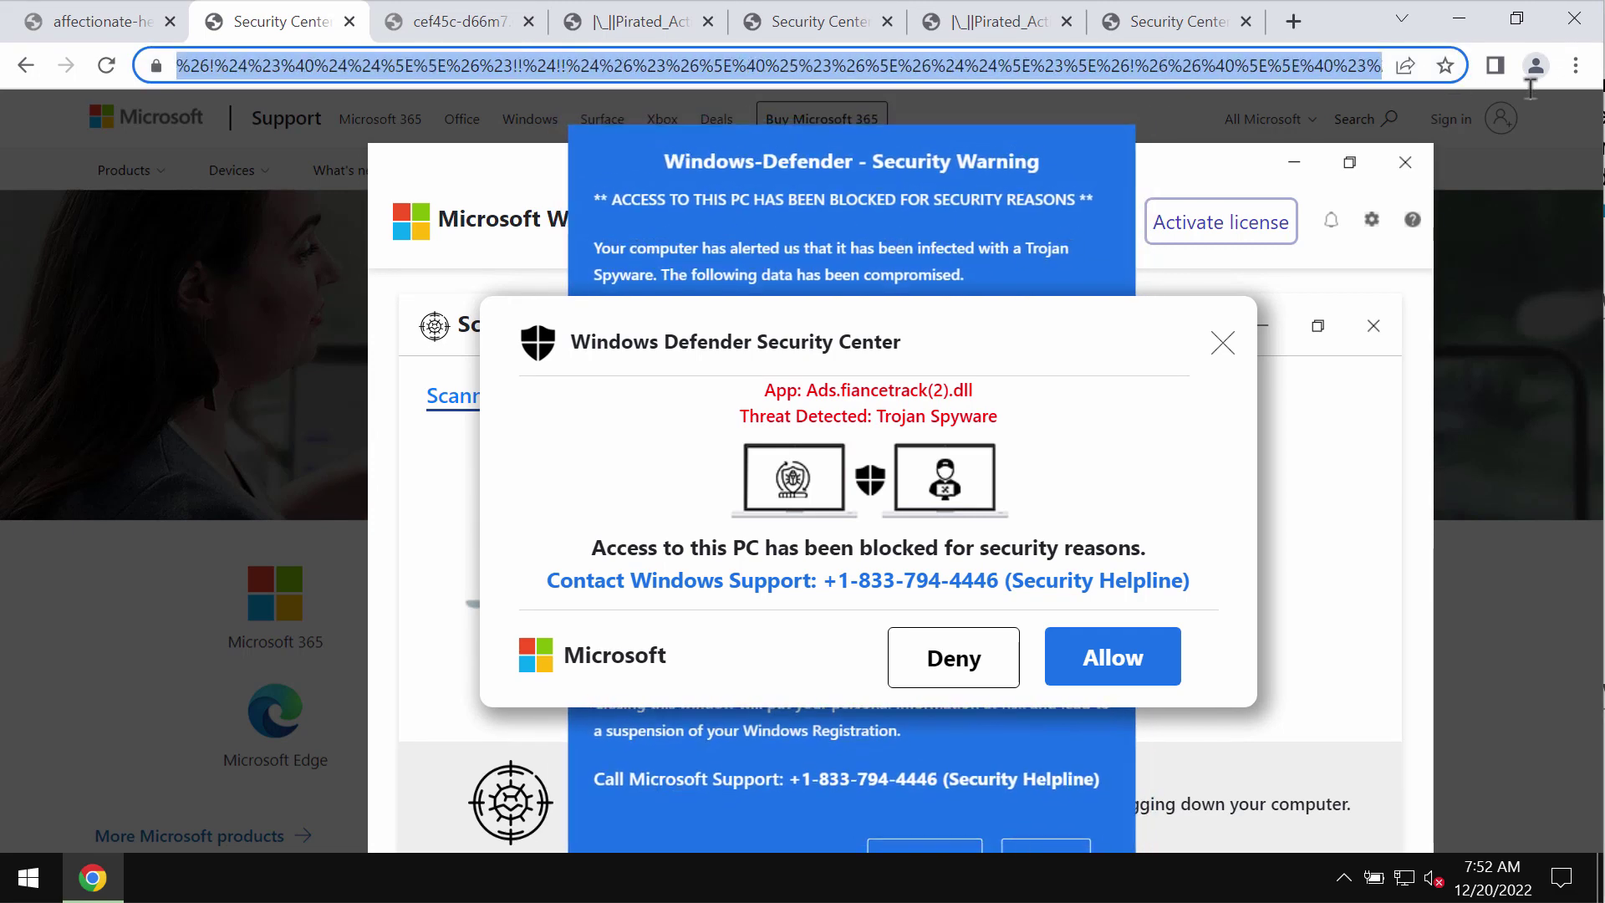
pyautogui.moveTo(934, 65); pyautogui.dragTo(1347, 65)
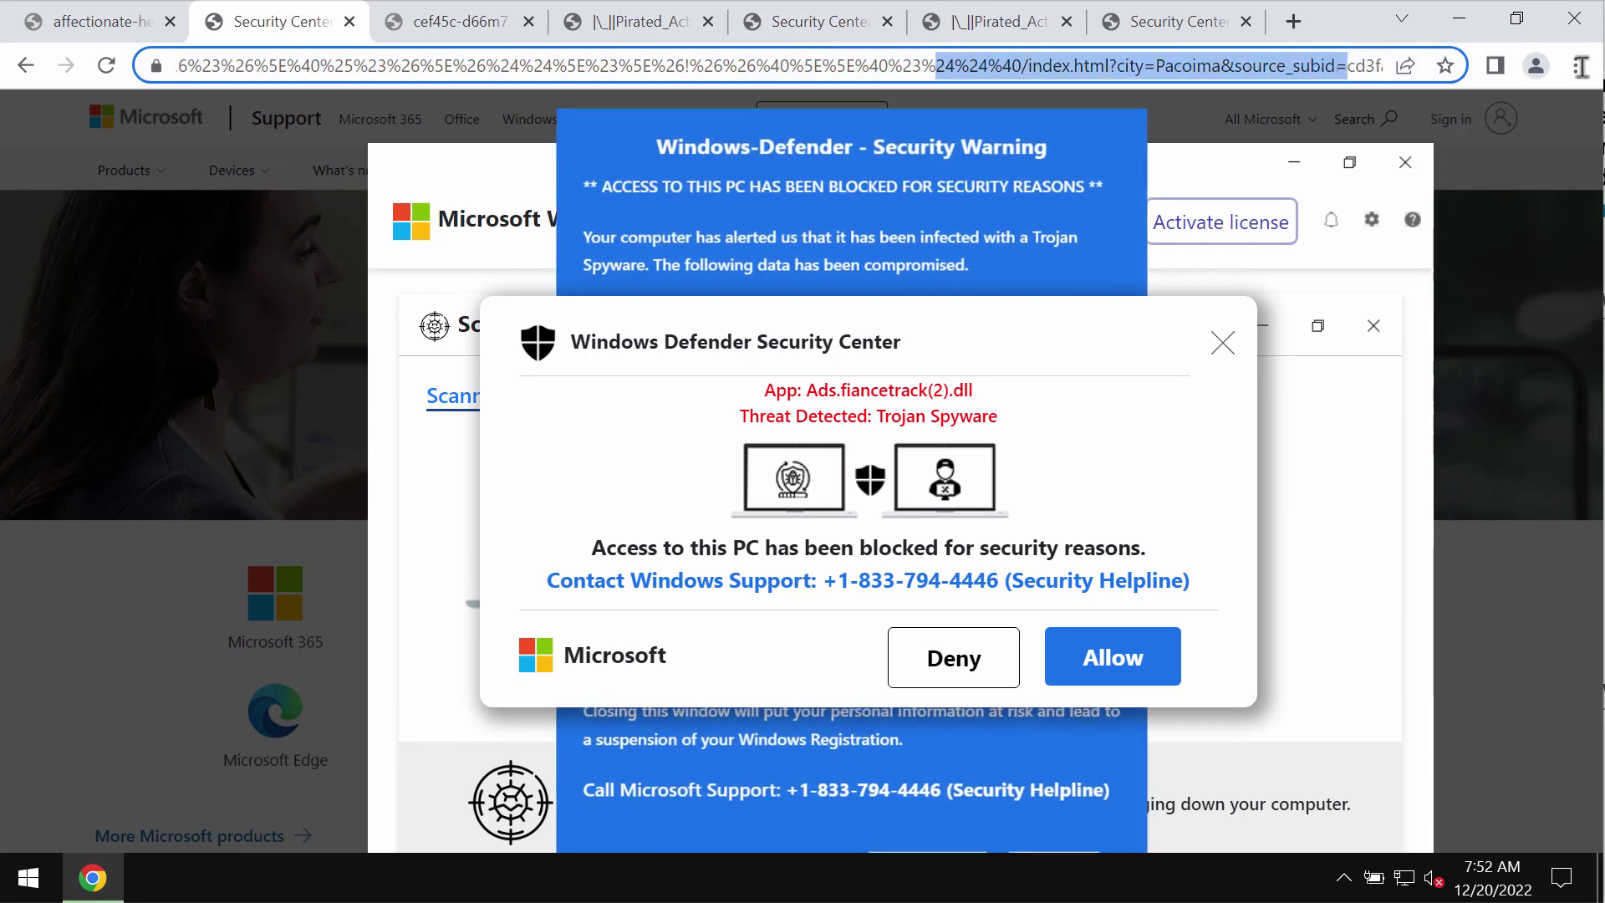
pyautogui.moveTo(1579, 67)
pyautogui.mouseDown()
pyautogui.moveTo(159, 65)
pyautogui.moveTo(216, 34)
pyautogui.mouseUp()
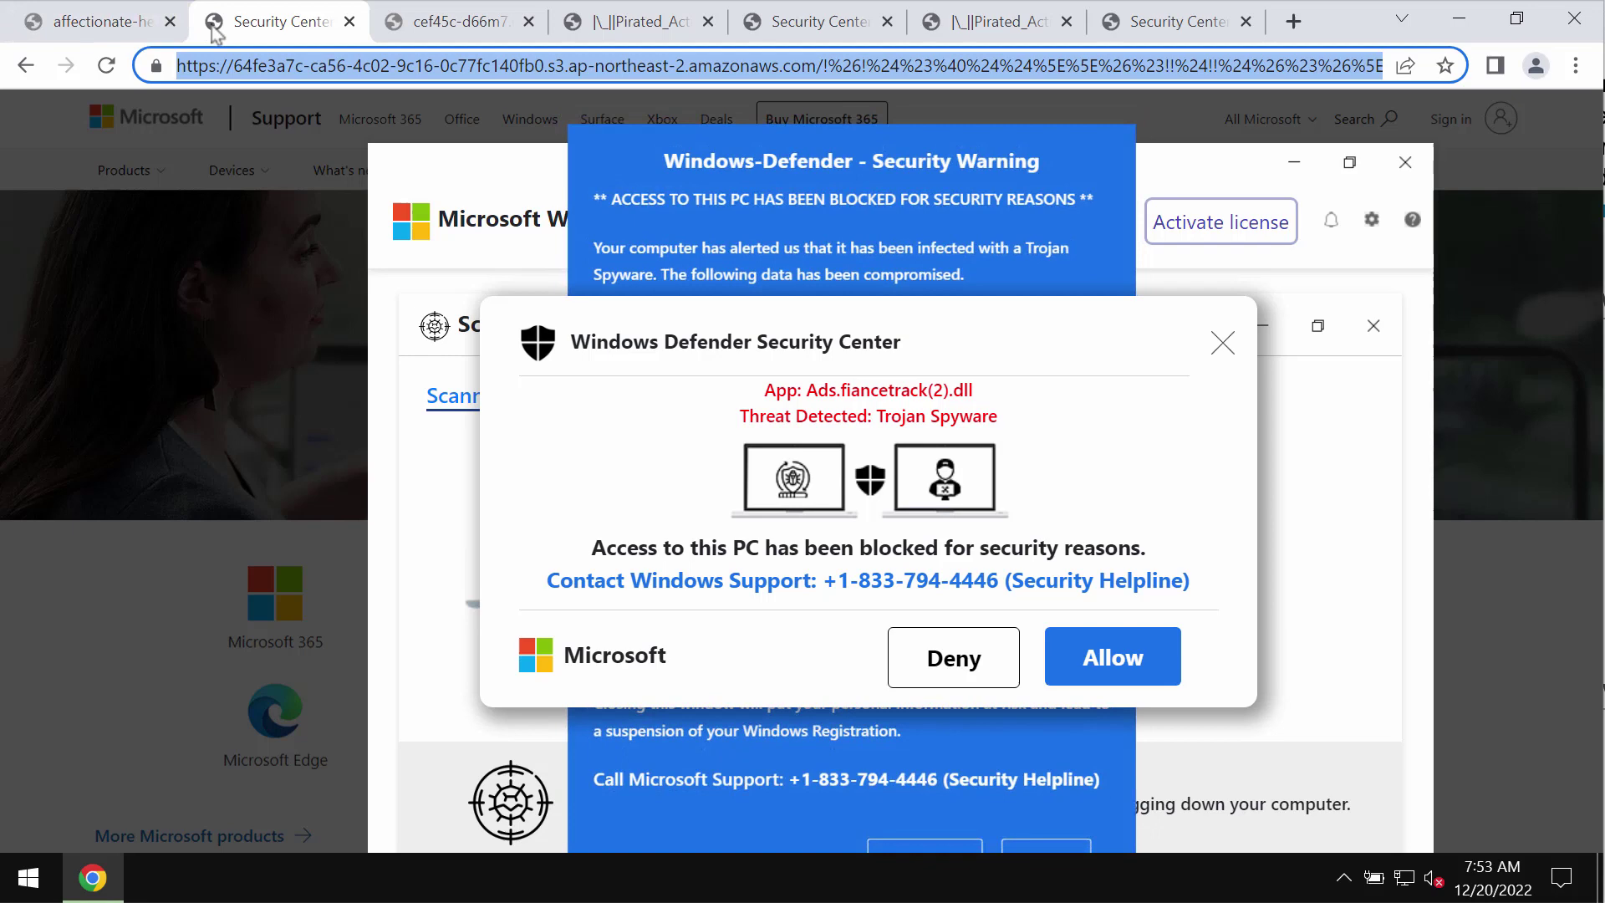
pyautogui.write('c')
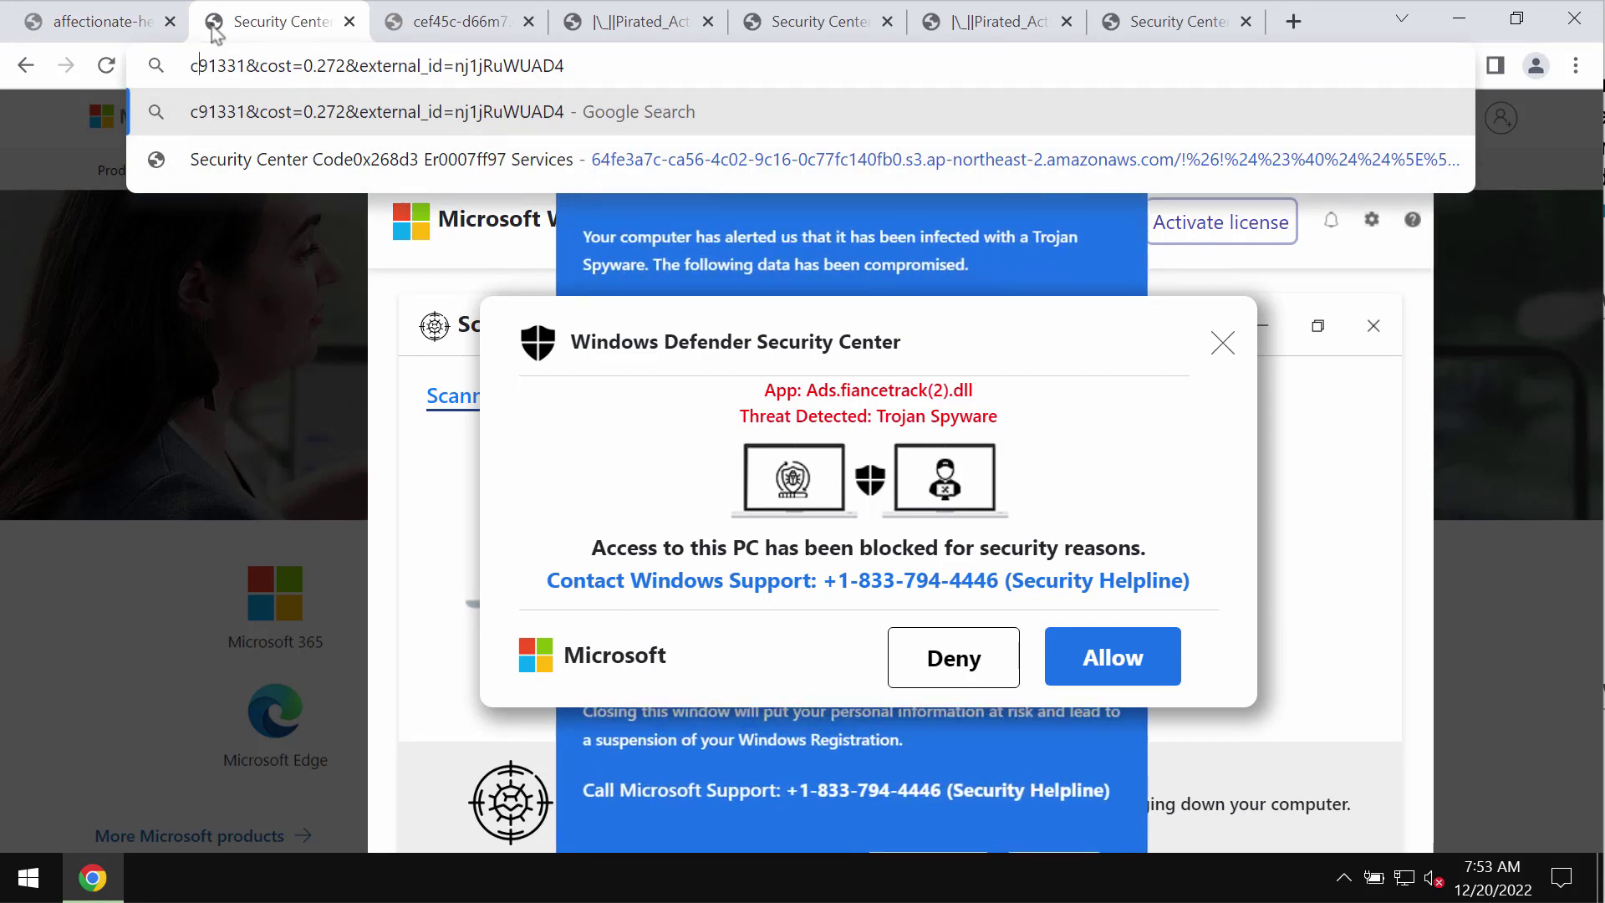
pyautogui.hotkey('ctrl', 'a')
pyautogui.press('BackSpace')
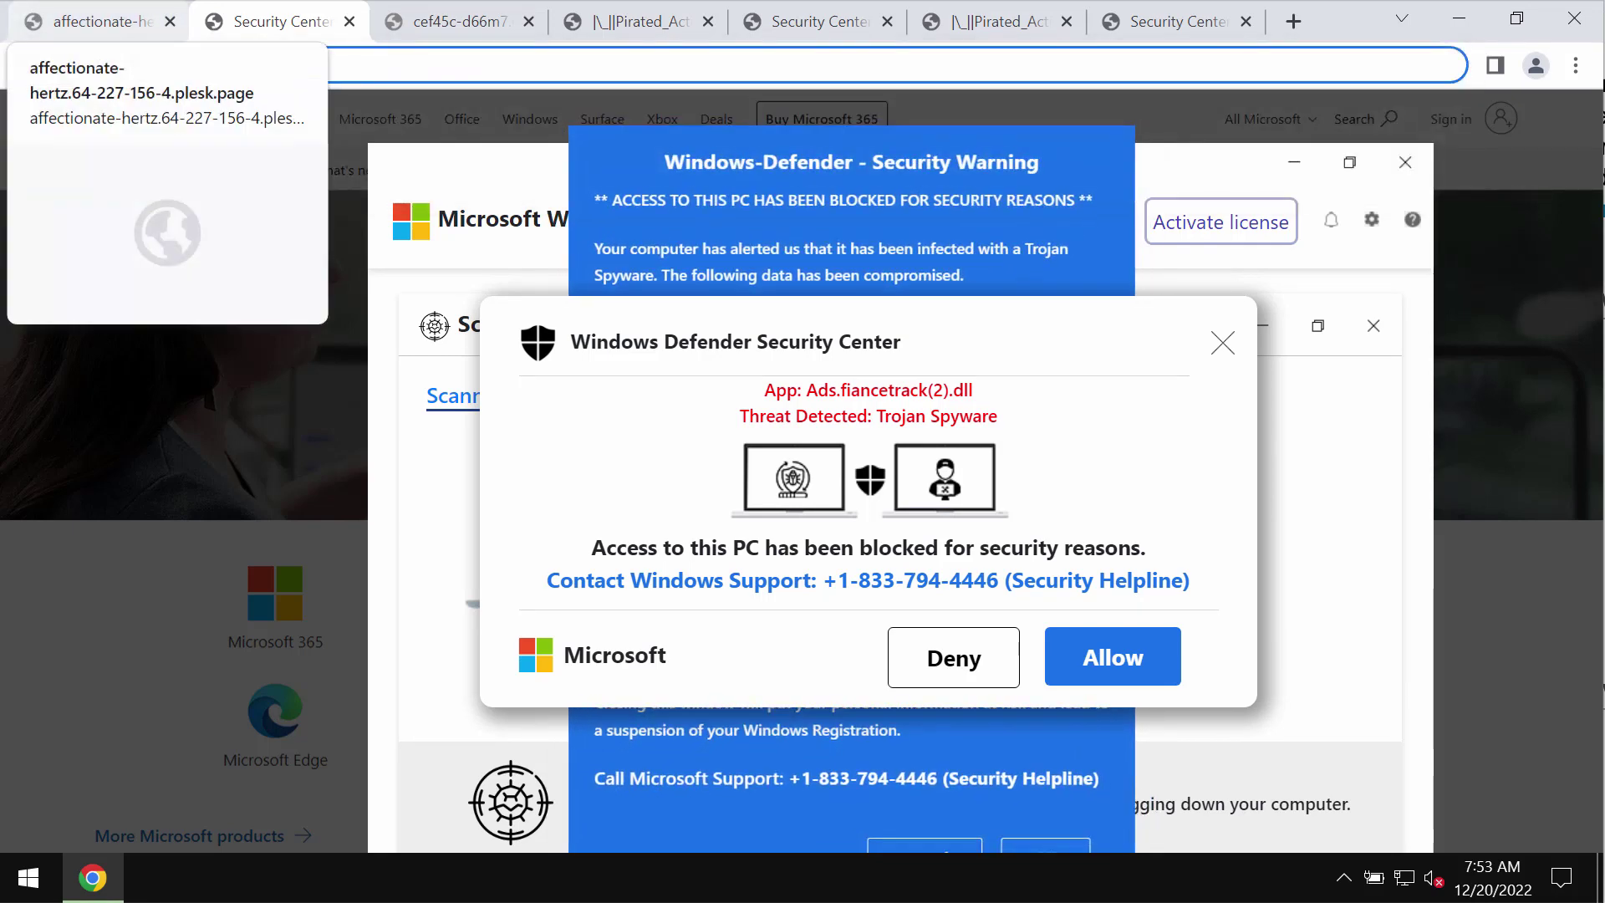
pyautogui.write('c')
pyautogui.press('Return')
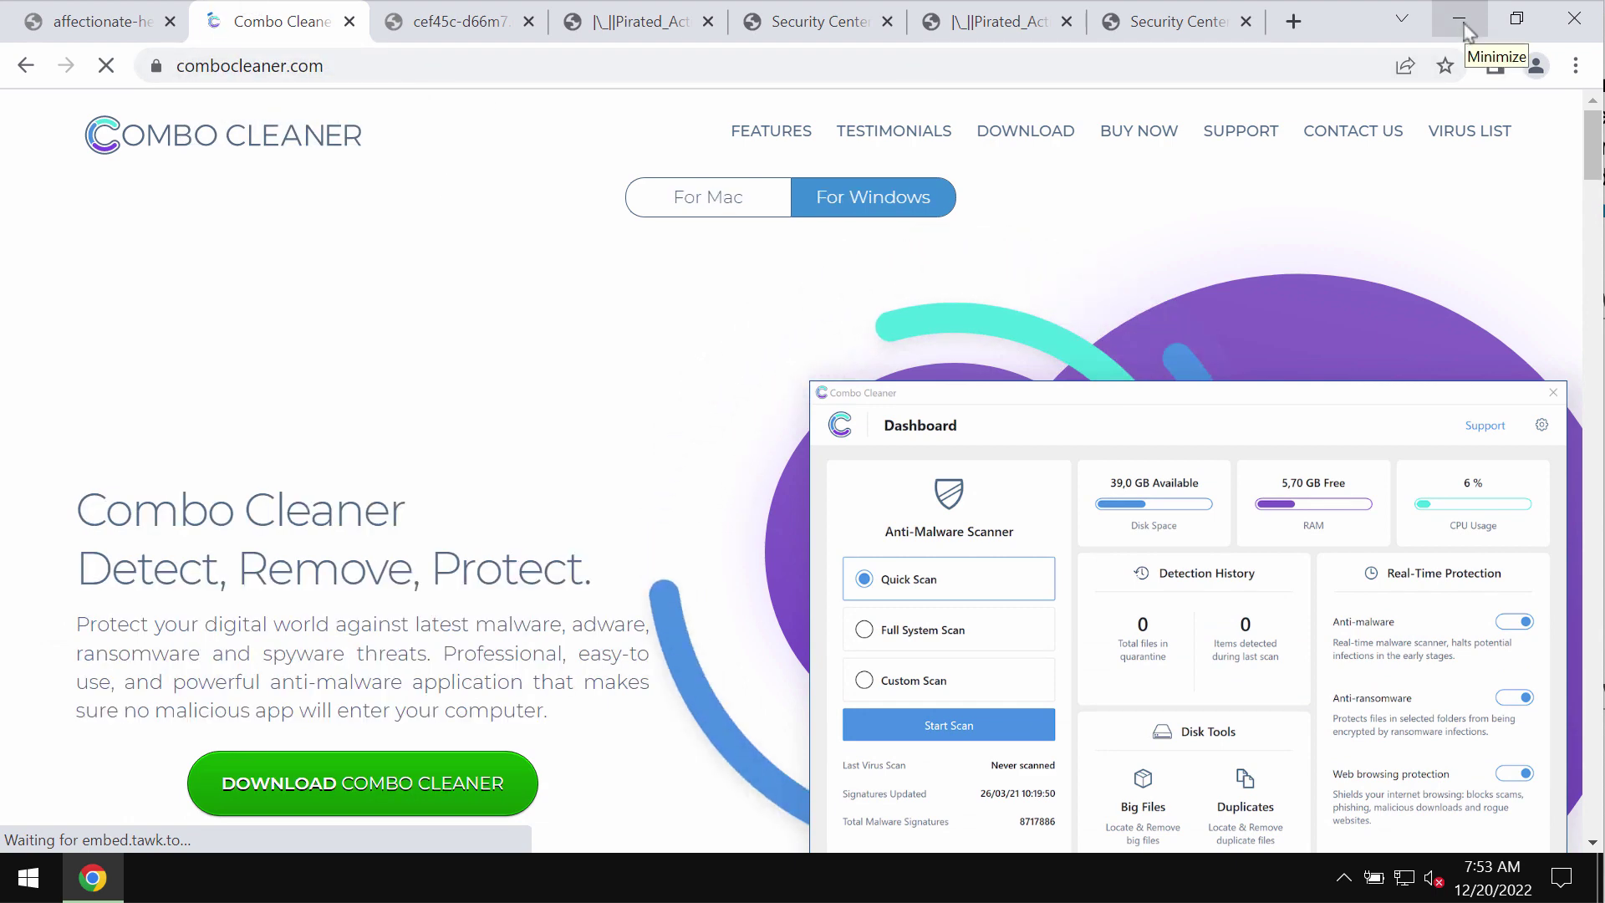
# Minimize Chrome and launch Combo Cleaner from its desktop shortcut.
pyautogui.click(1465, 30)
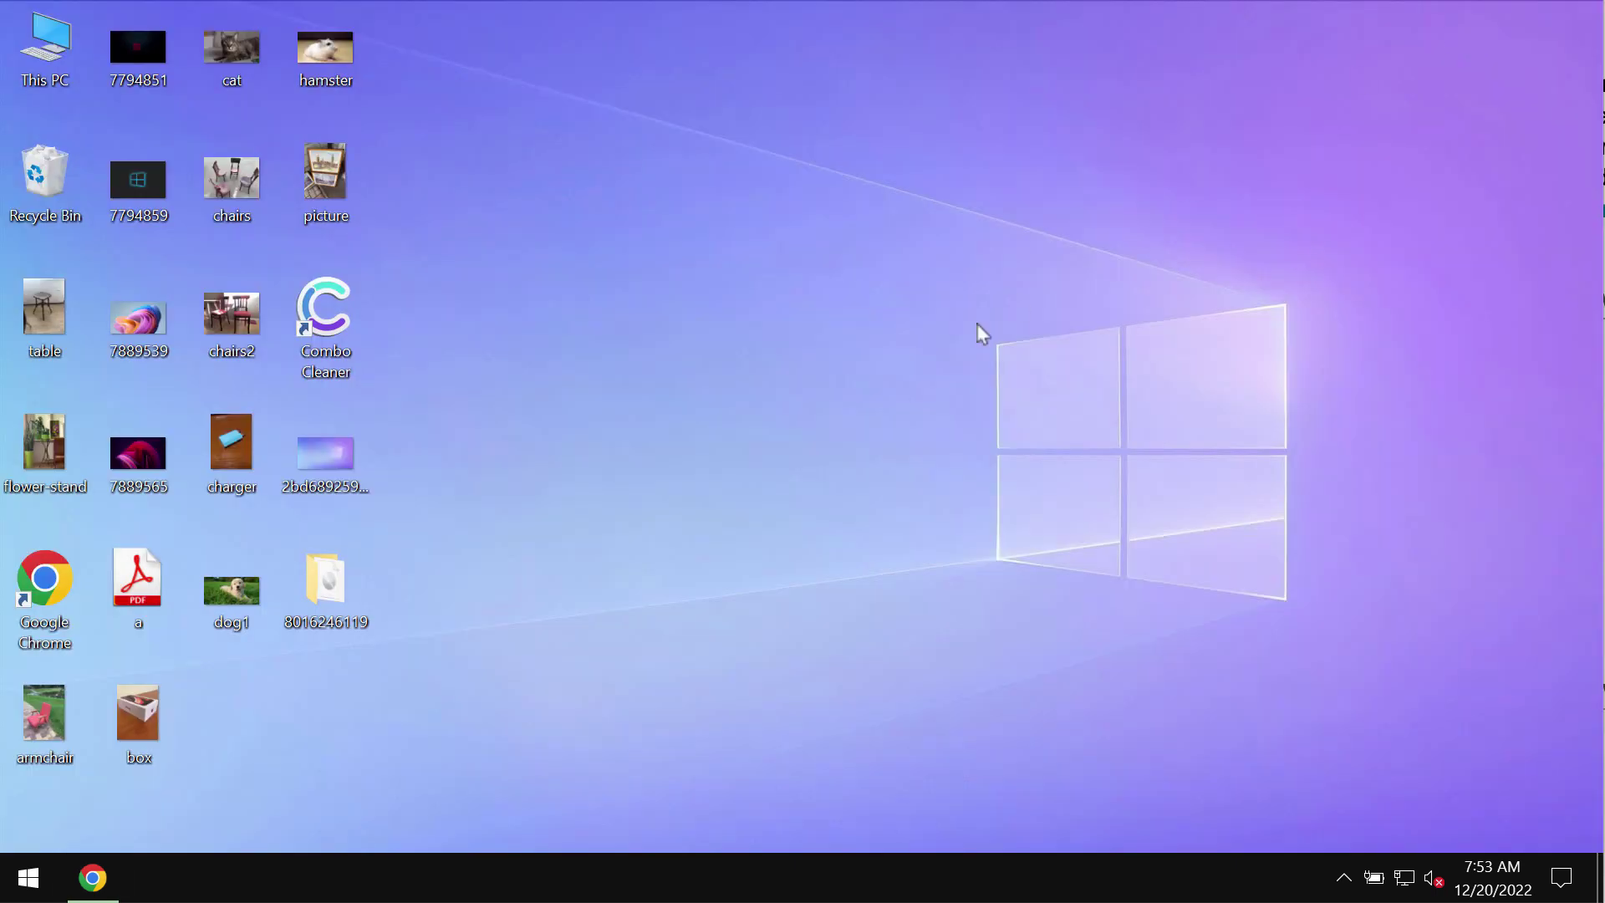
pyautogui.doubleClick(358, 347)
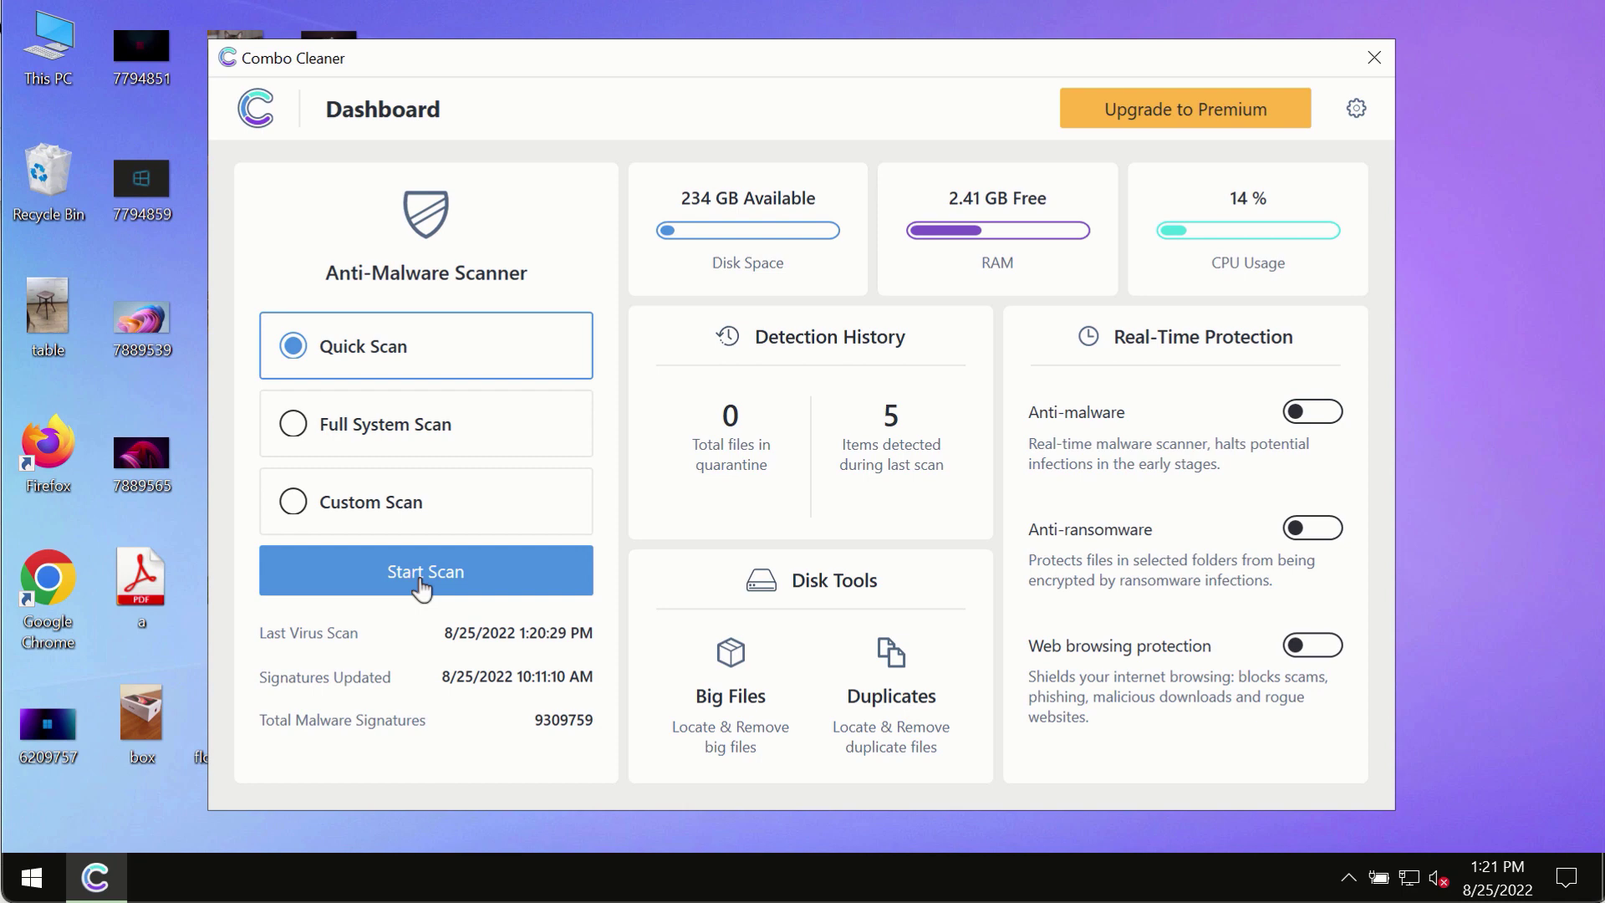
# Start the Quick Scan, return to the Dashboard, then reopen the scan in progress.
pyautogui.click(456, 581)
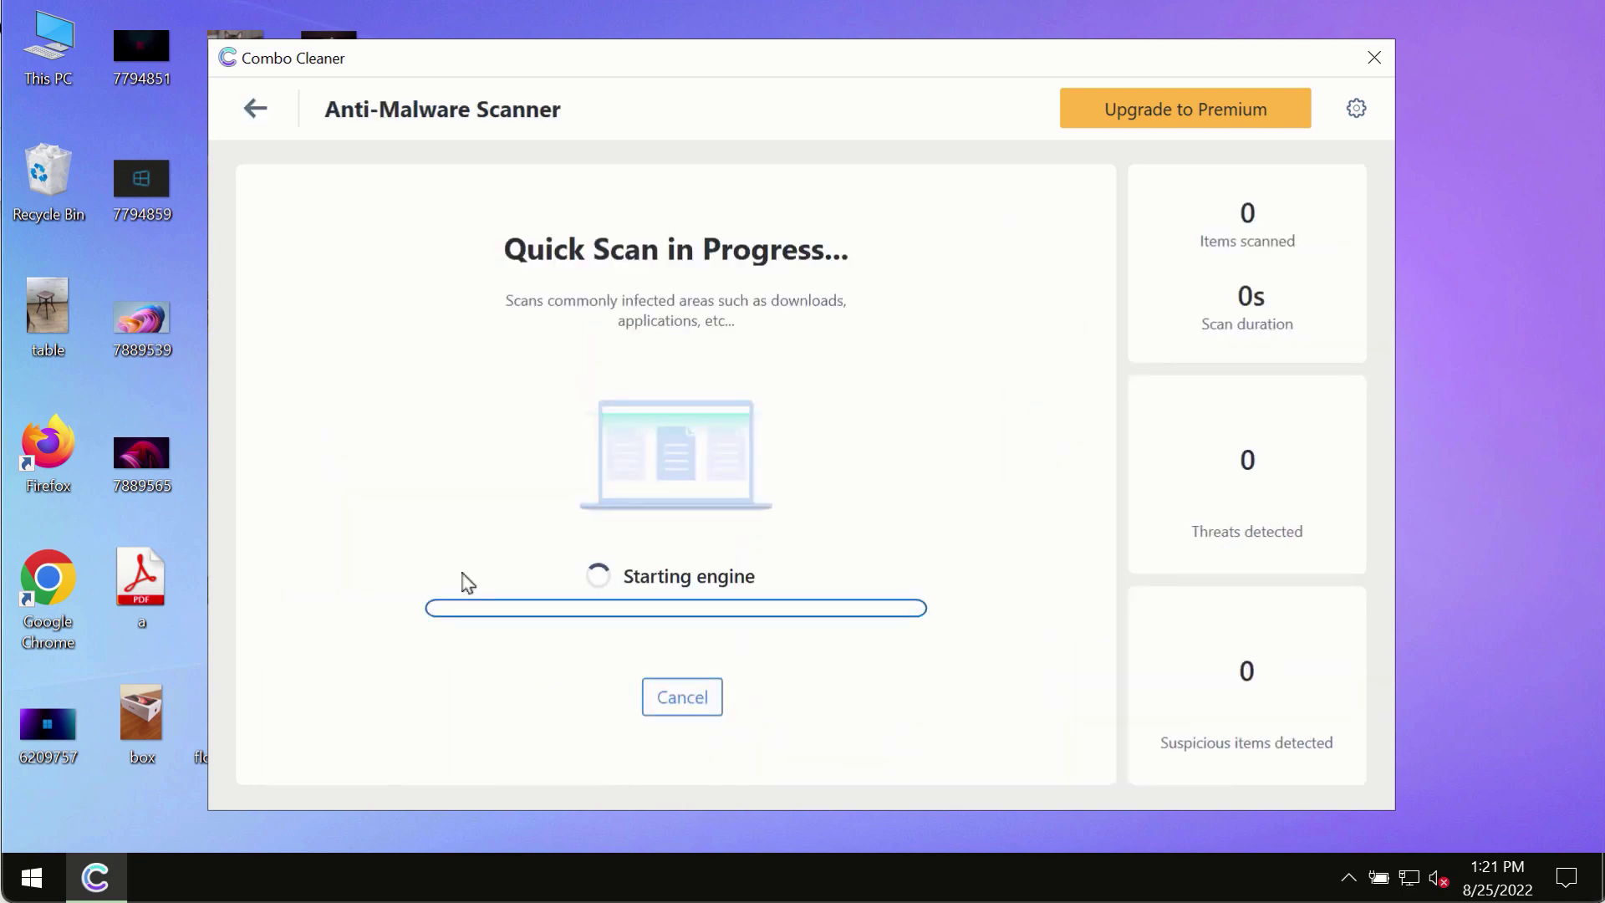
pyautogui.click(252, 107)
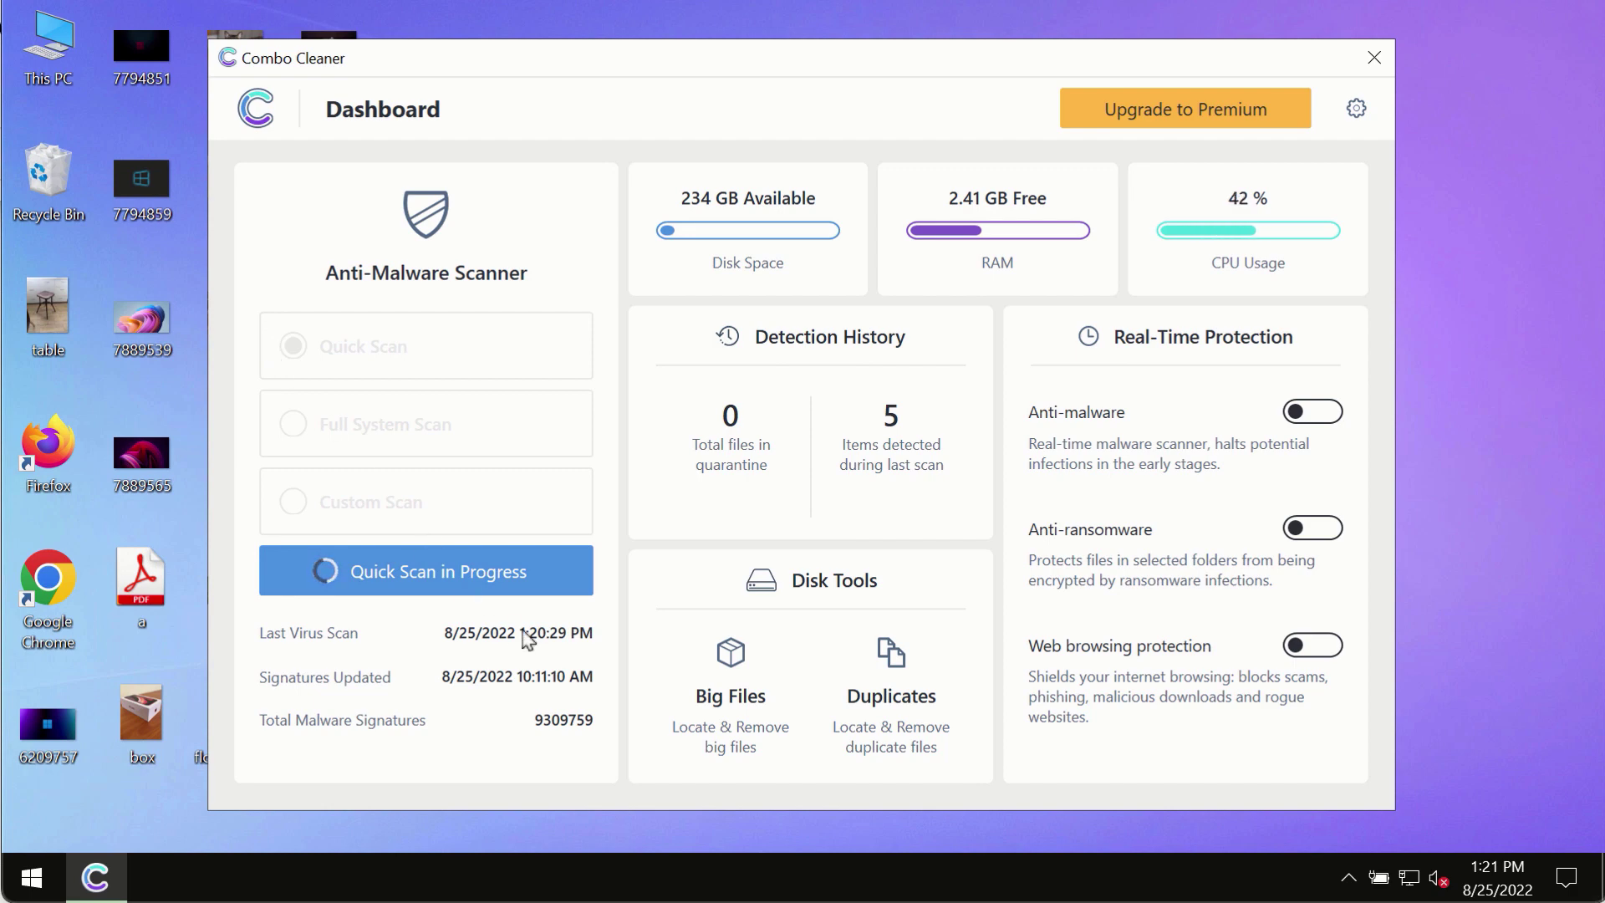
pyautogui.click(445, 559)
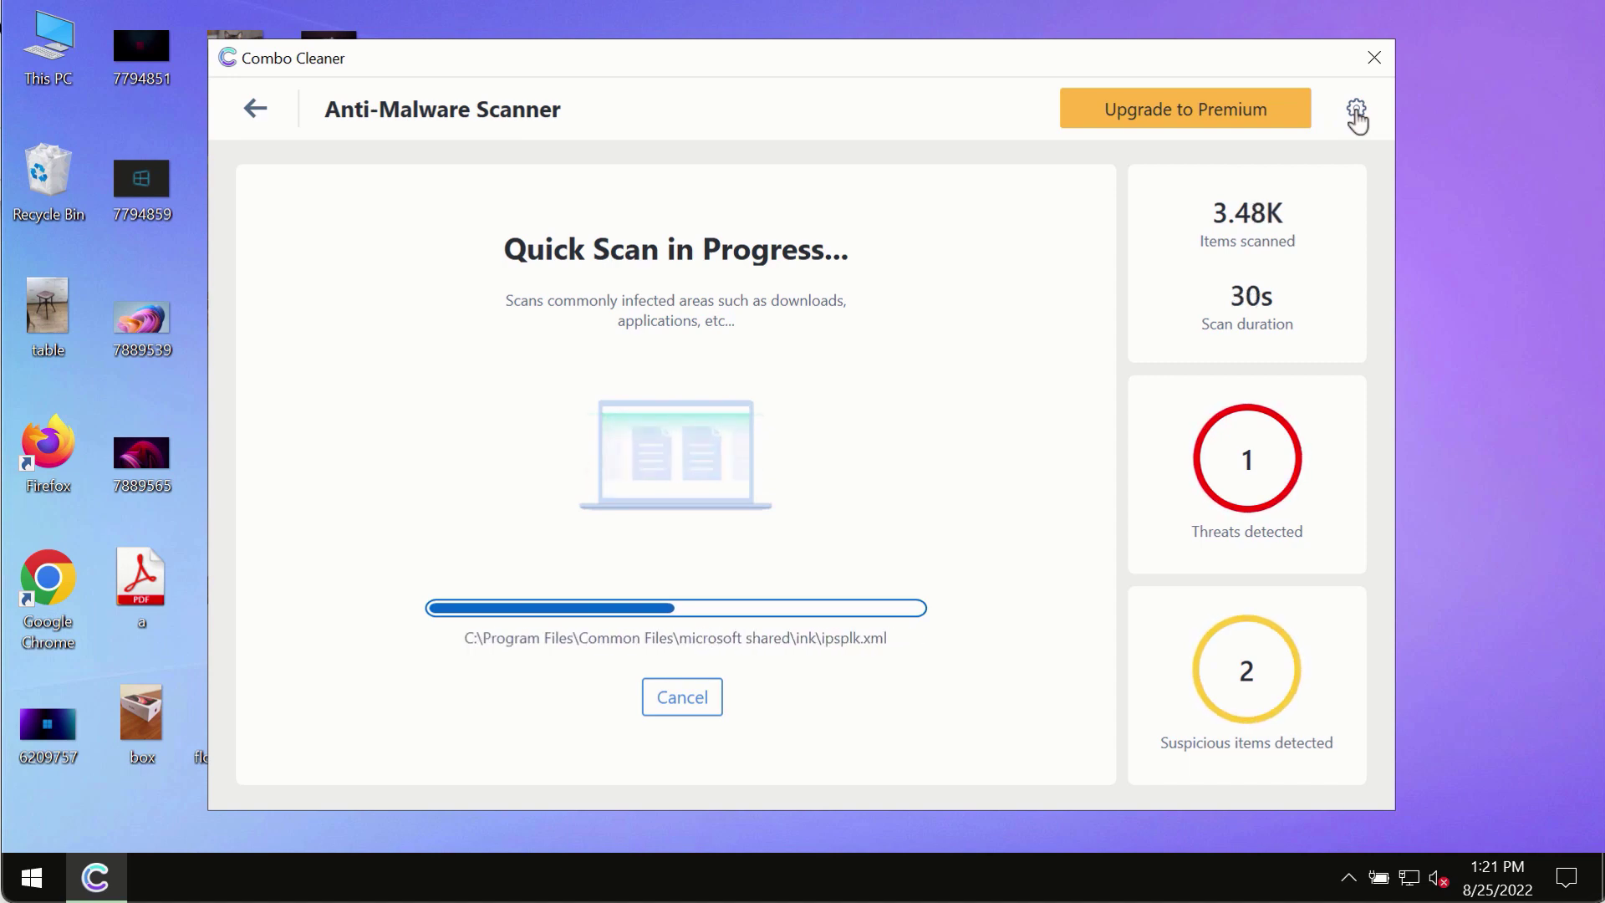
# Open Combo Cleaner settings and view the Anti-Ransomware section.
pyautogui.click(1355, 110)
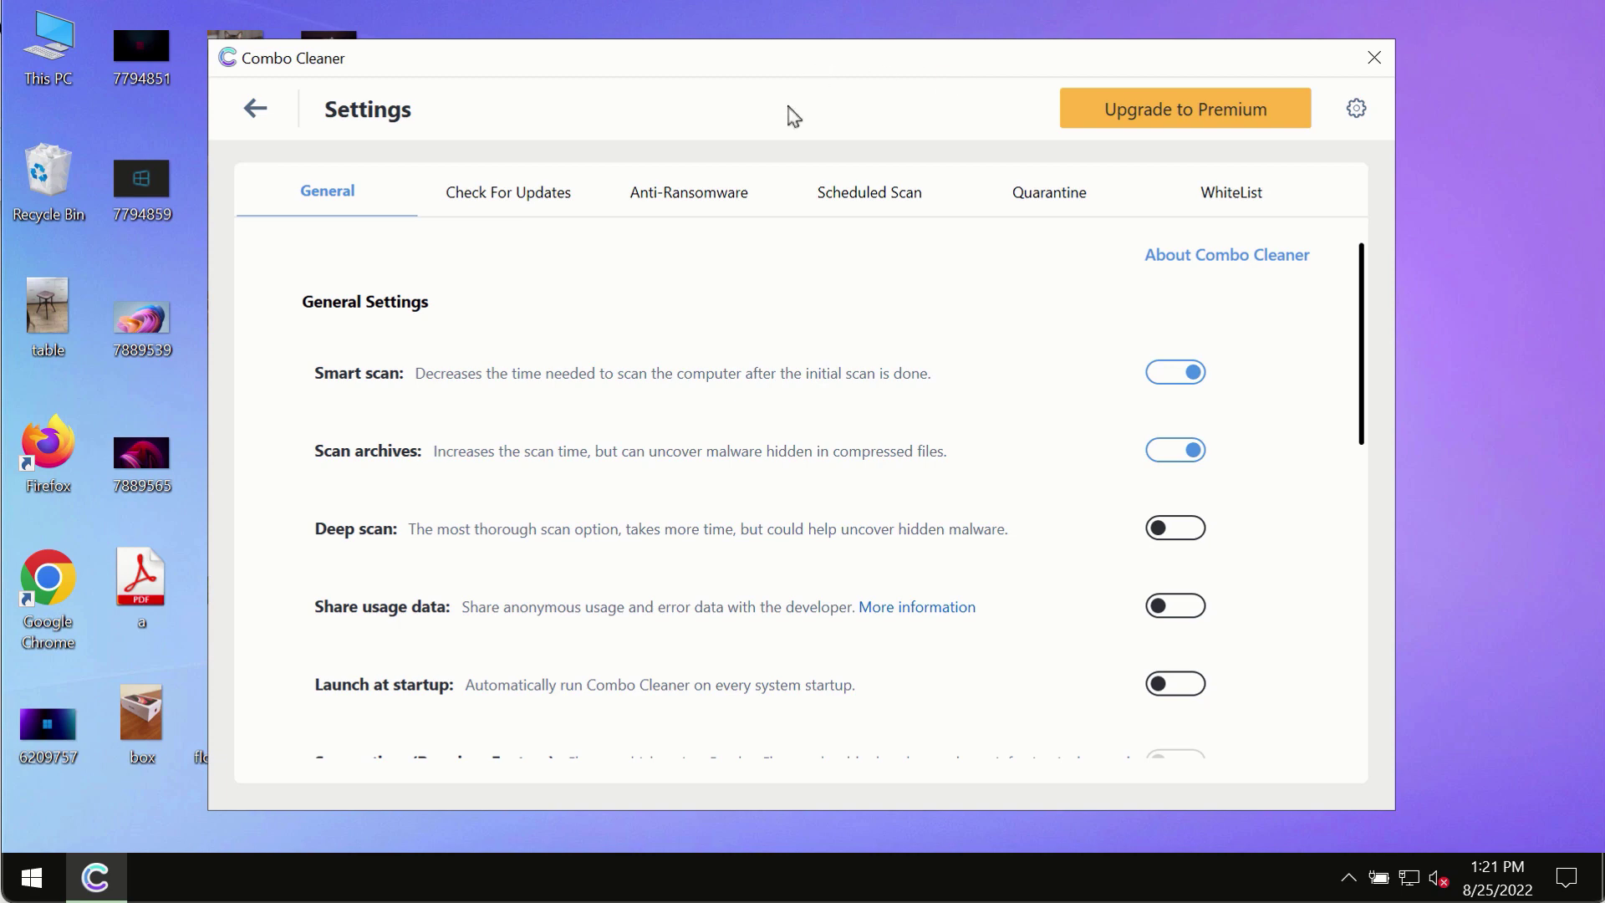
pyautogui.click(669, 202)
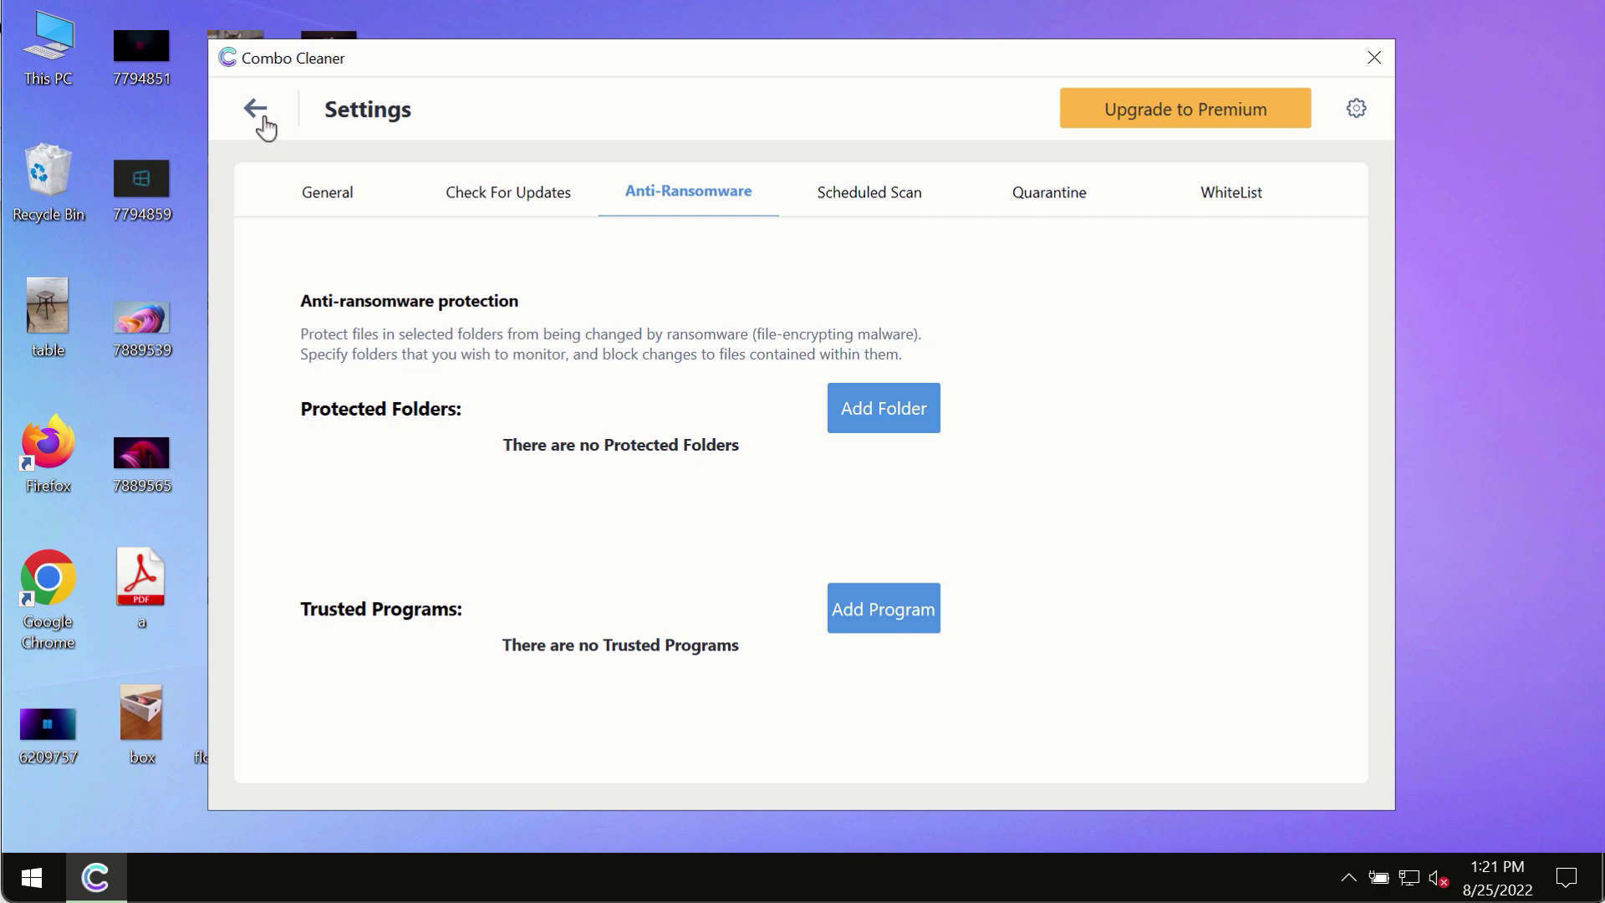
# Return to the Dashboard and reopen the running Quick Scan to watch its results.
pyautogui.click(255, 109)
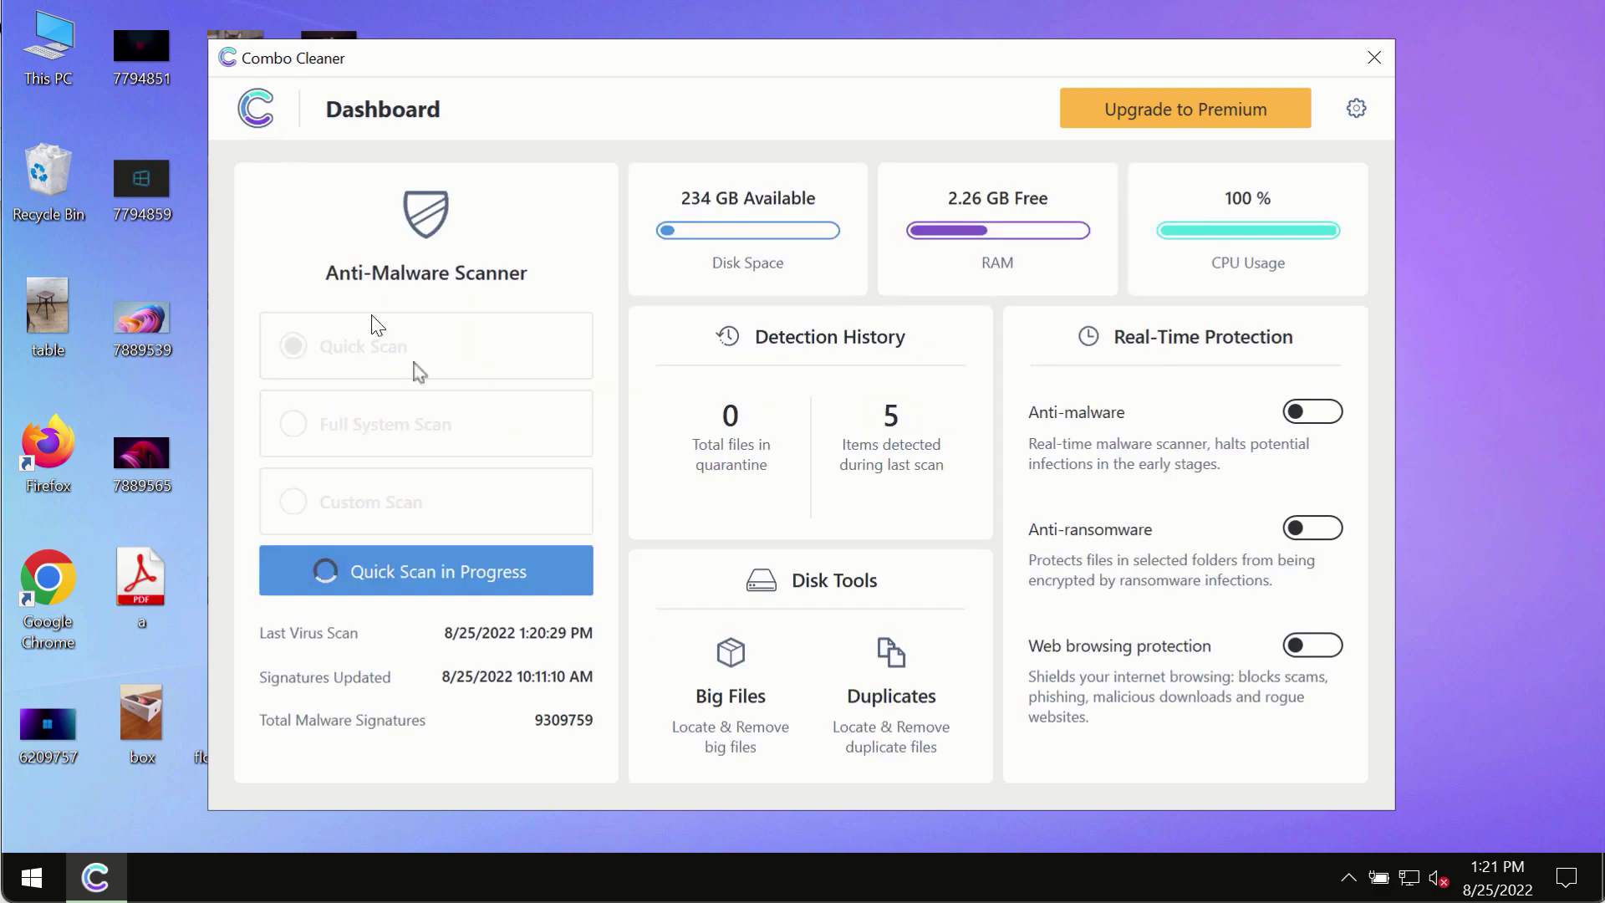
pyautogui.click(501, 565)
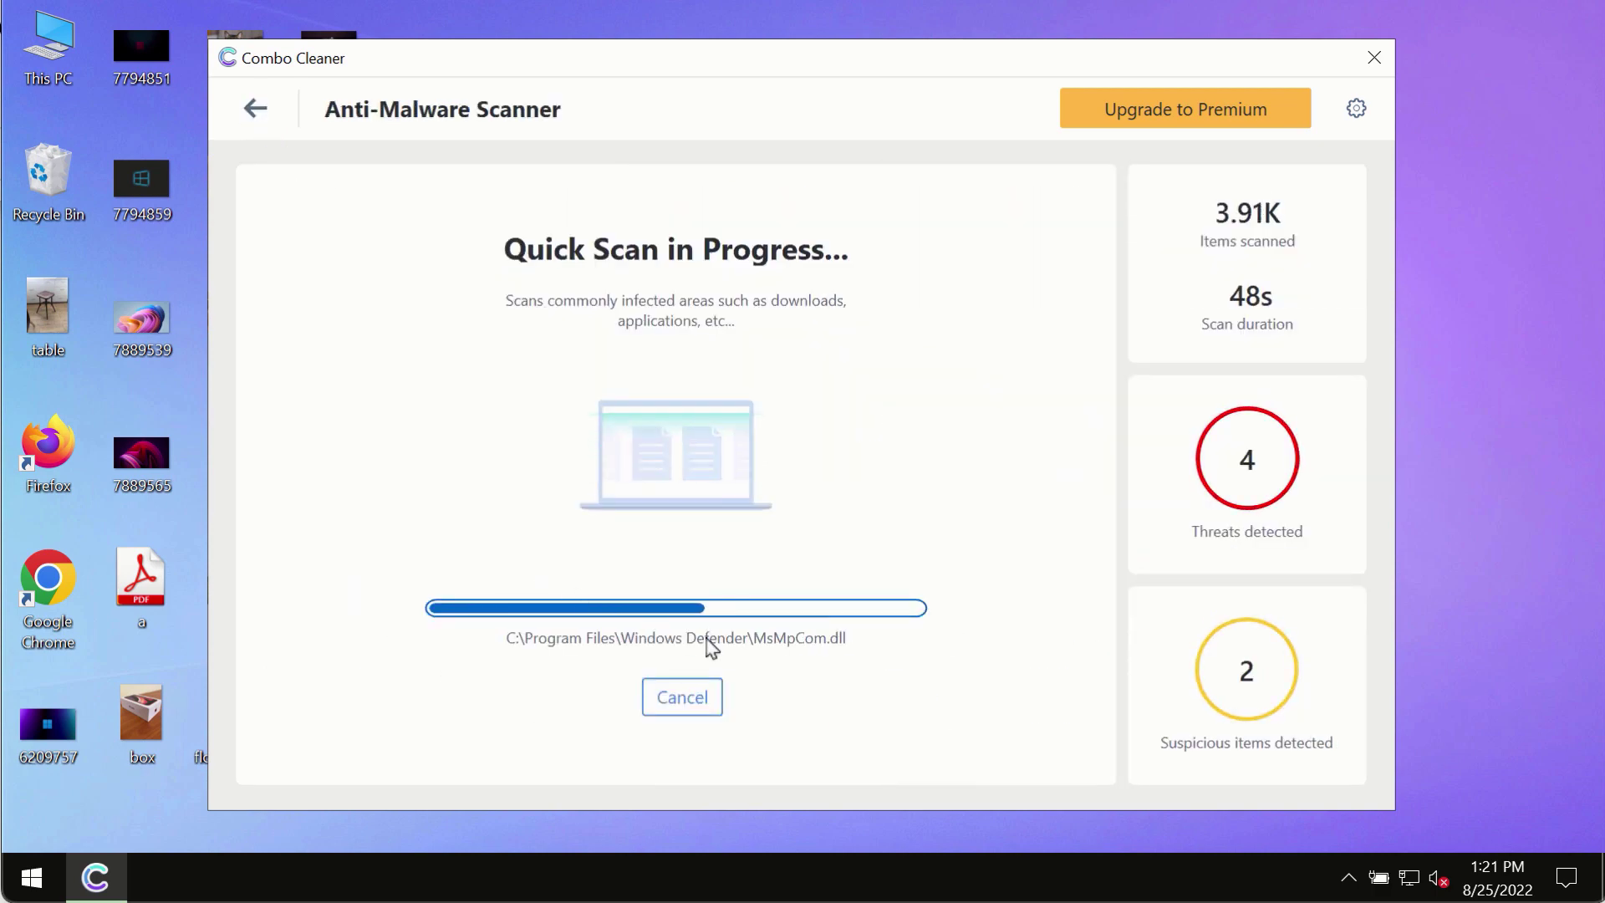